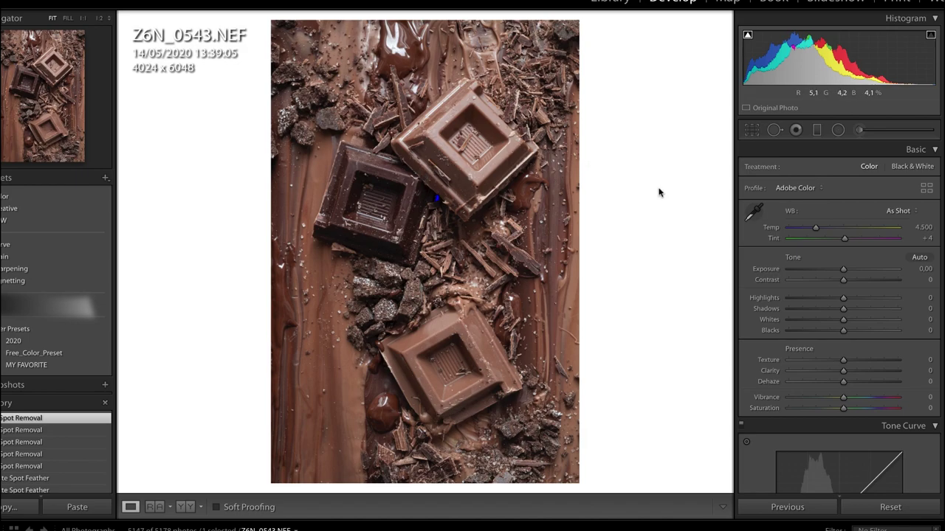
pyautogui.press('Right')
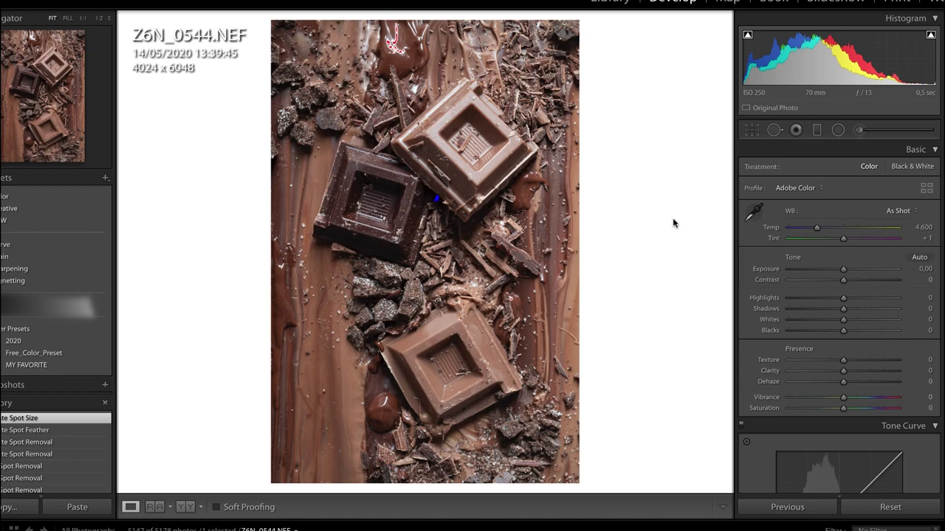
pyautogui.press('Right')
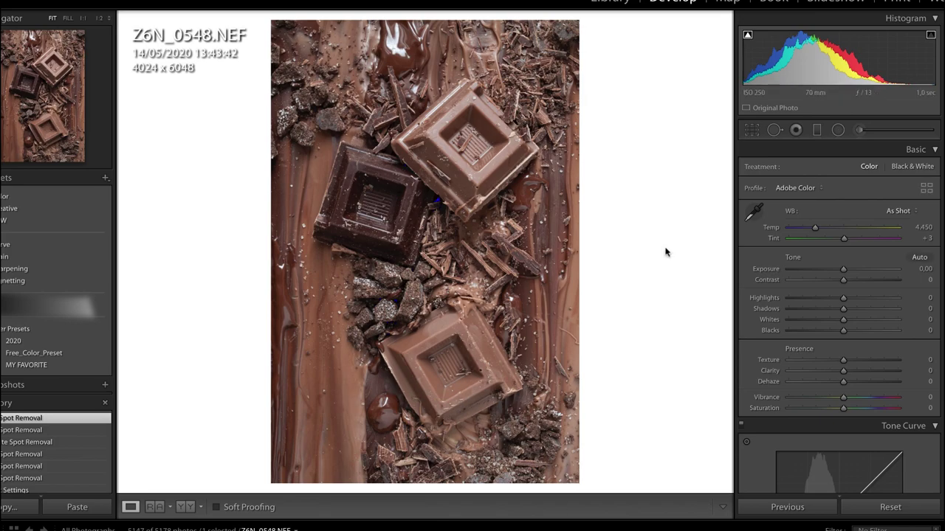
pyautogui.press('Right')
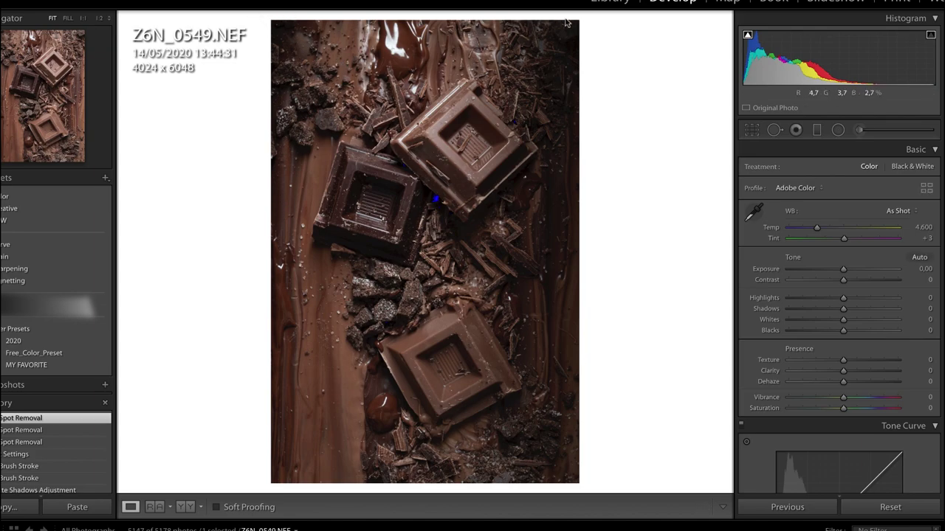
pyautogui.press('Left')
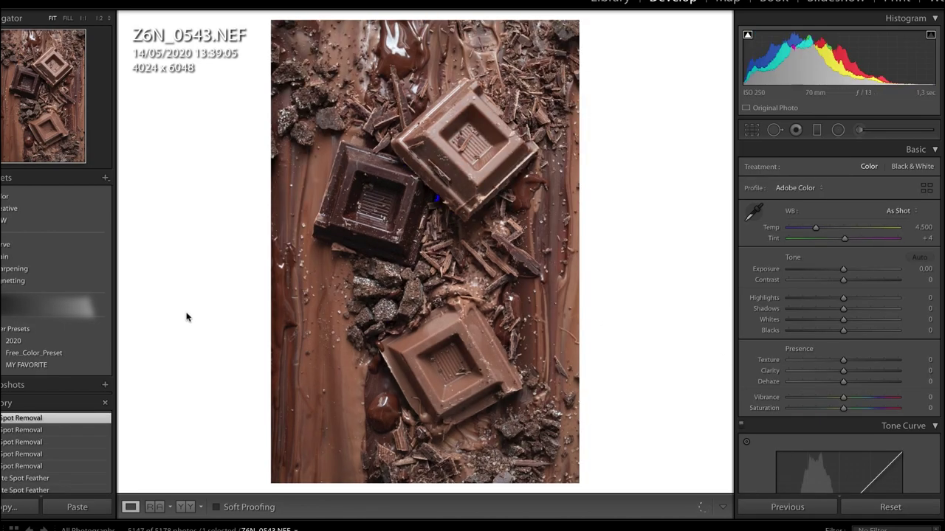
# Apply the 2020 user preset to Z6N_0543 and set Exposure to −0.05
pyautogui.click(84, 342)
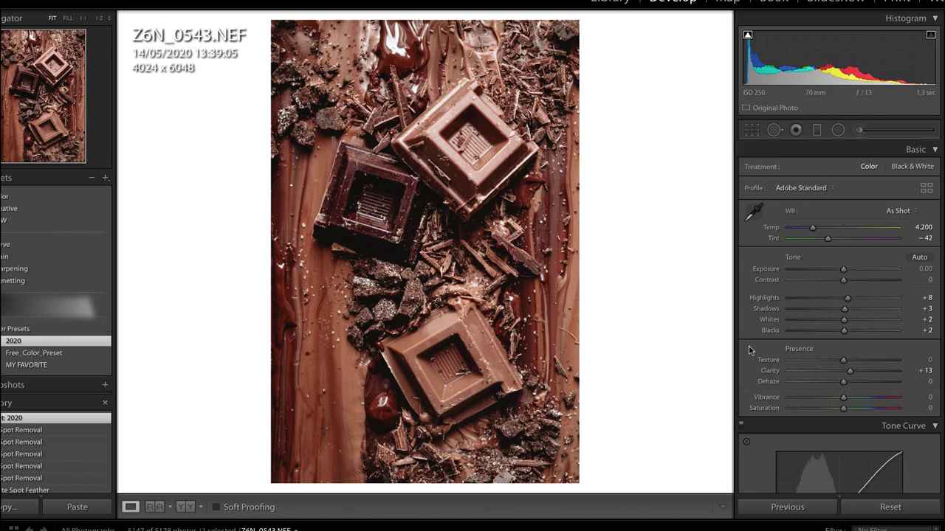
pyautogui.scroll(-4, 748, 350)
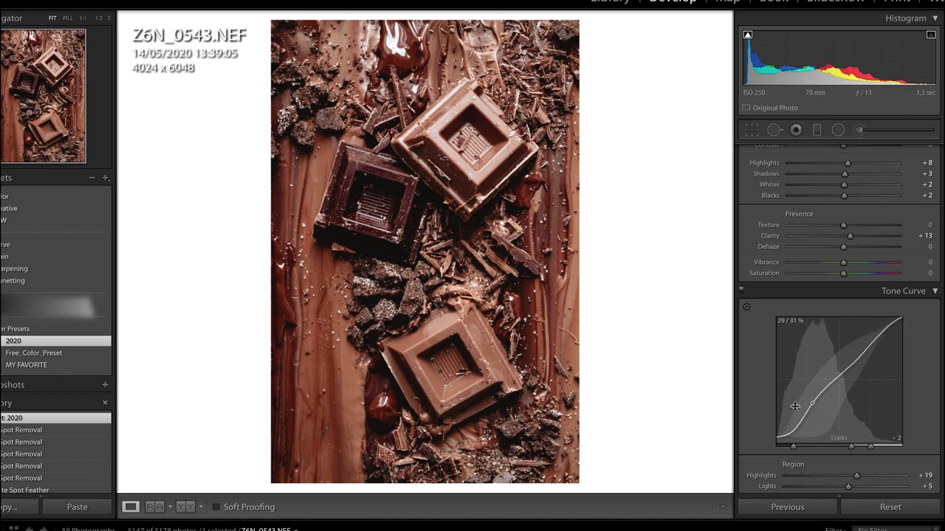
pyautogui.scroll(3, 752, 311)
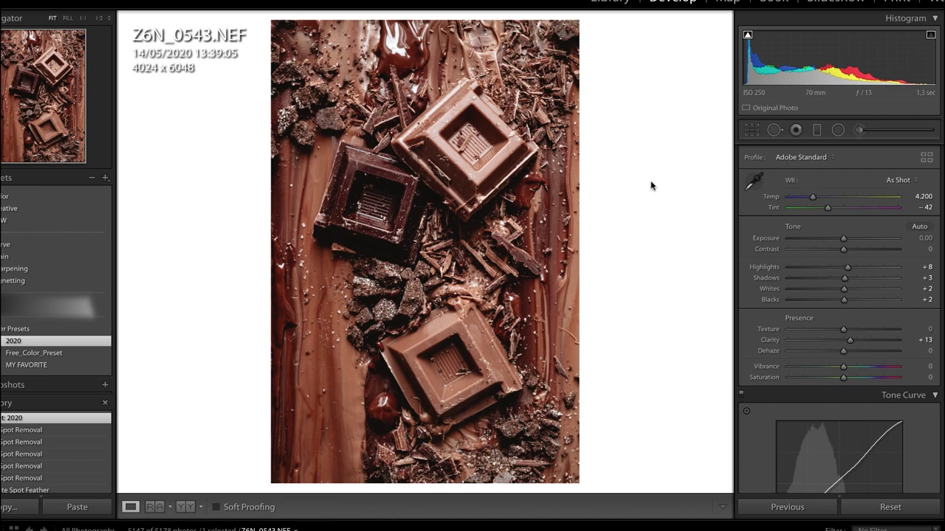
pyautogui.moveTo(844, 240); pyautogui.dragTo(842, 240)
# Darken the photo's edges with a Post-Crop Vignetting Amount of −13
pyautogui.scroll(-8, 797, 348)
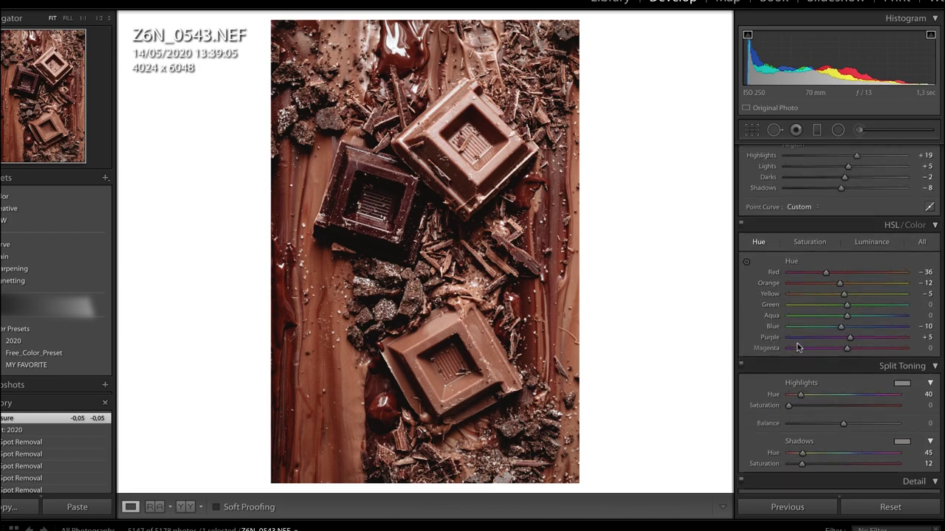
pyautogui.scroll(-10, 797, 348)
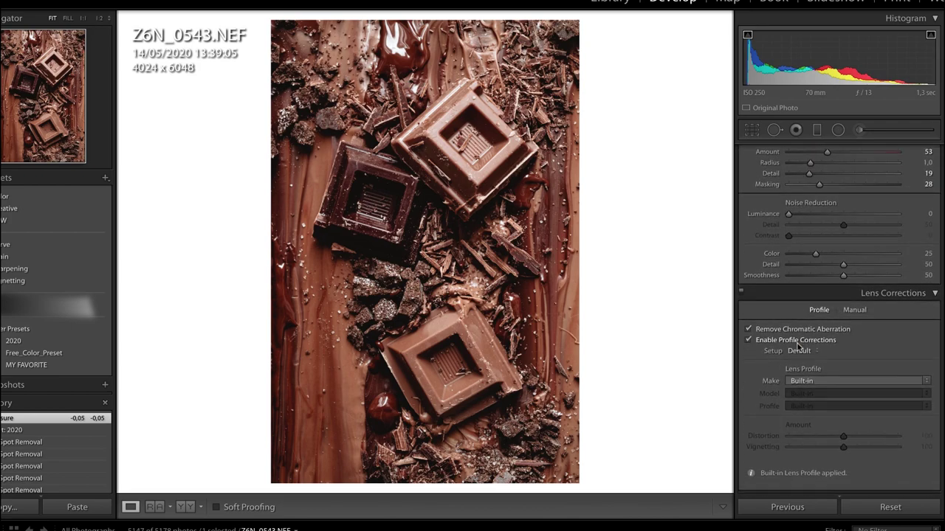
pyautogui.scroll(-6, 797, 348)
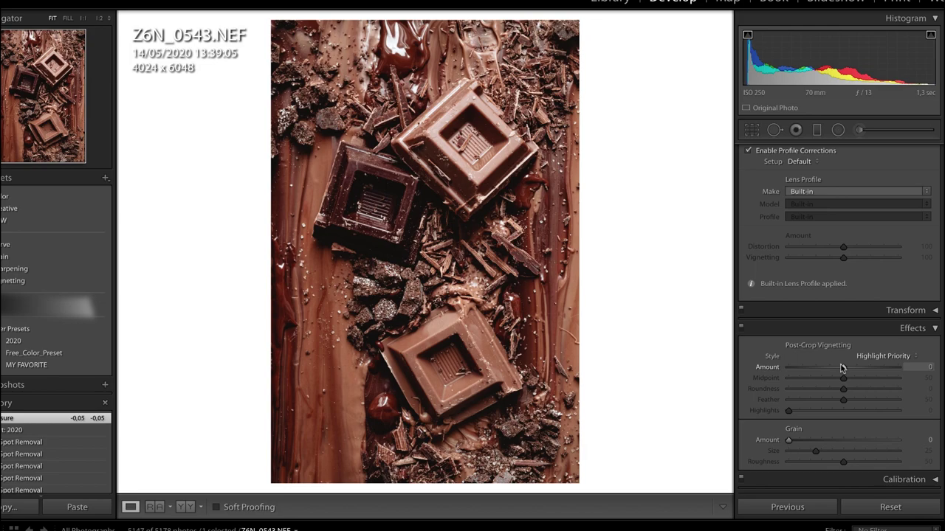
pyautogui.moveTo(842, 367); pyautogui.dragTo(836, 367)
pyautogui.moveTo(836, 367); pyautogui.dragTo(834, 368)
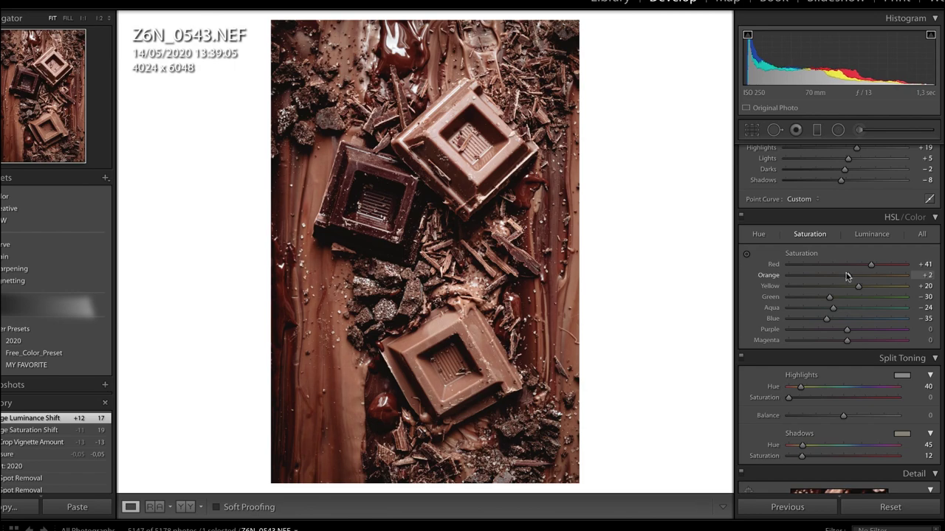
# Test Orange saturation at −100, set it to +15, then adjust Orange luminance
pyautogui.moveTo(840, 277); pyautogui.dragTo(781, 283)
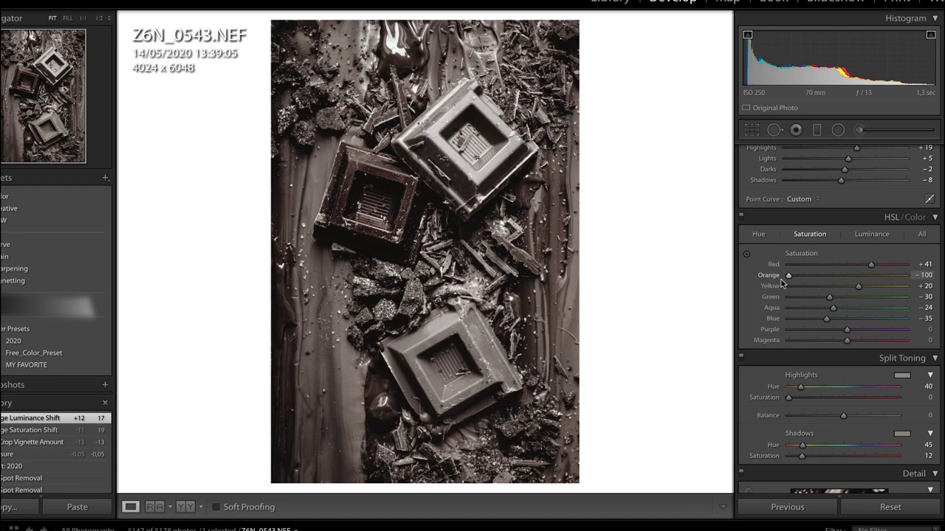
pyautogui.moveTo(781, 283); pyautogui.dragTo(855, 276)
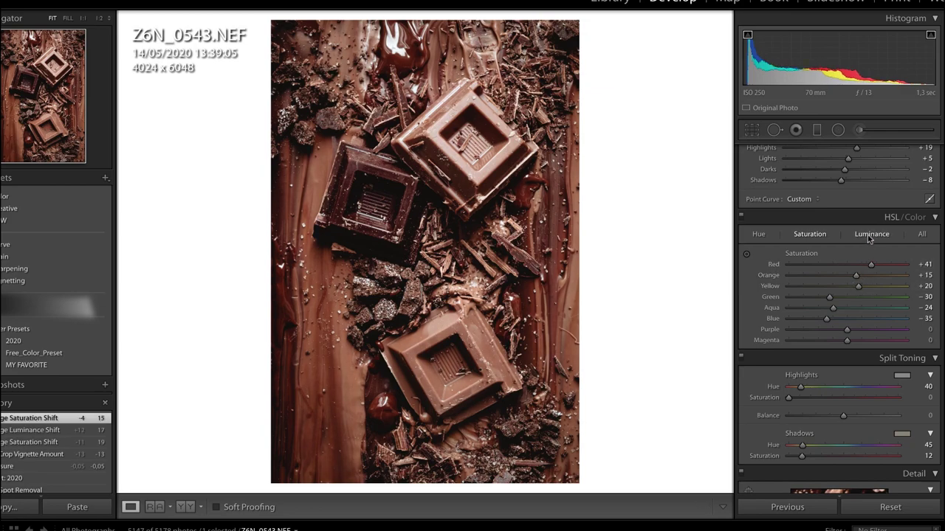
pyautogui.click(872, 234)
pyautogui.moveTo(856, 277)
pyautogui.mouseDown()
pyautogui.moveTo(845, 280)
pyautogui.moveTo(870, 279)
pyautogui.moveTo(858, 288)
pyautogui.mouseUp()
pyautogui.click(810, 234)
# Set Clarity to +23 and Texture to +8 to crisp the chocolate detail
pyautogui.scroll(10, 849, 288)
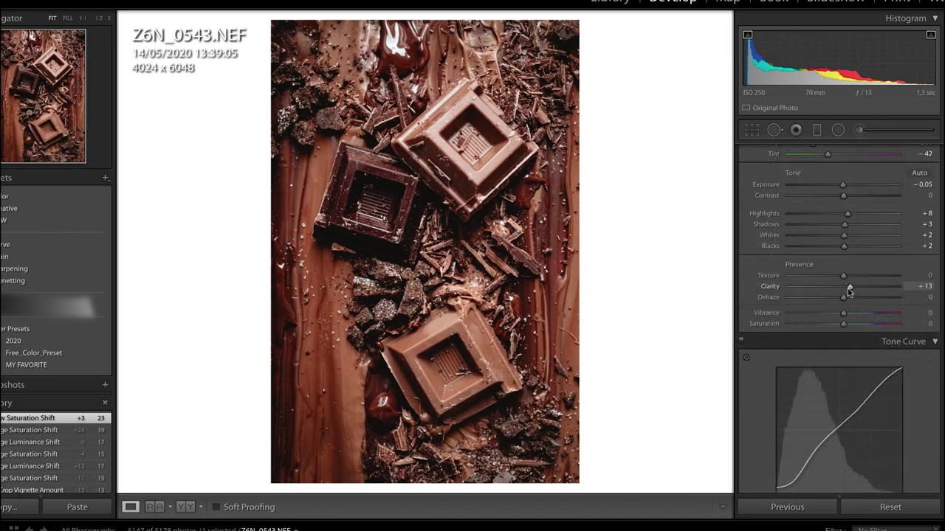
pyautogui.scroll(1, 844, 288)
pyautogui.scroll(1, 845, 296)
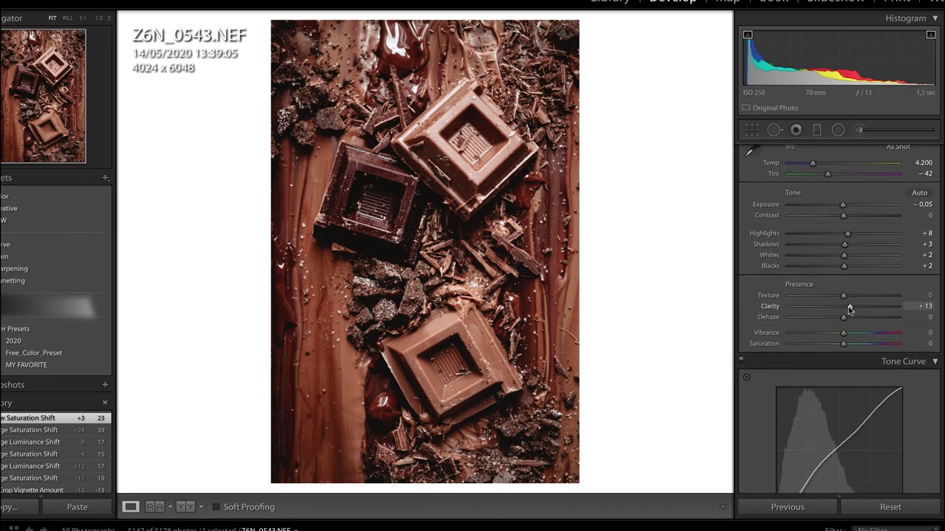
pyautogui.moveTo(849, 308); pyautogui.dragTo(855, 310)
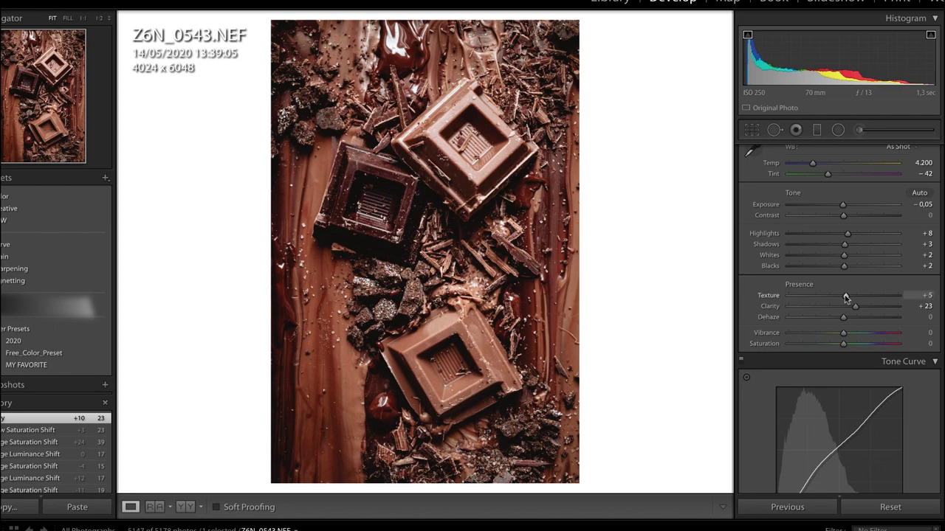
pyautogui.moveTo(847, 297); pyautogui.dragTo(847, 297)
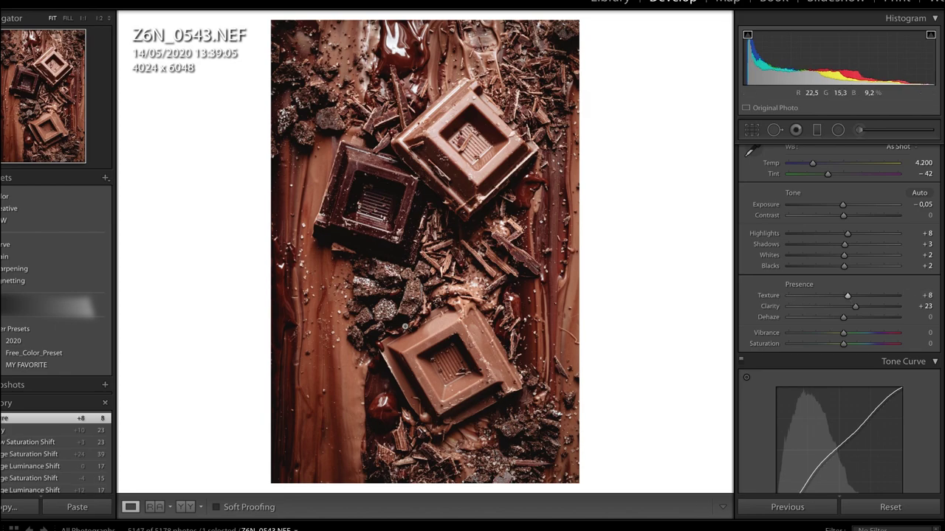
# Check the chocolate crumbs at 1:1 zoom, then return to Fit view
pyautogui.click(379, 298)
pyautogui.scroll(-2, 379, 297)
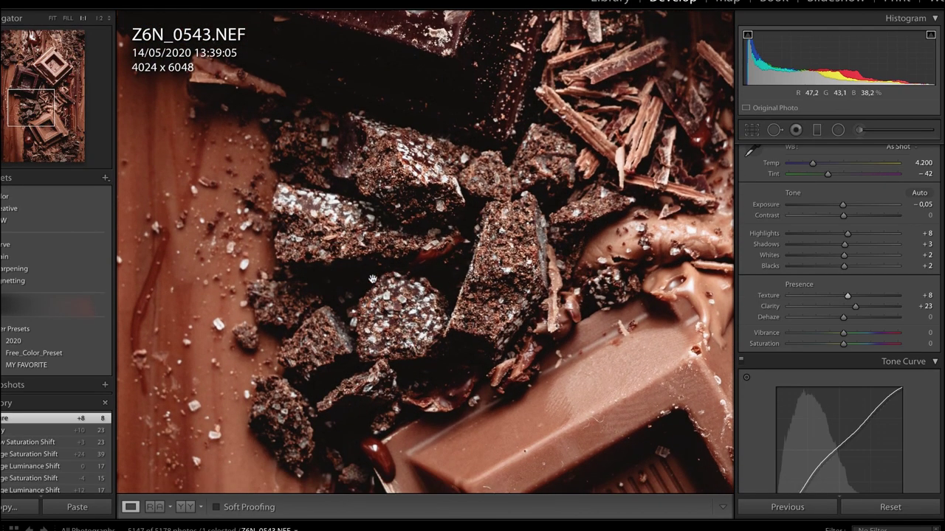
pyautogui.click(485, 255)
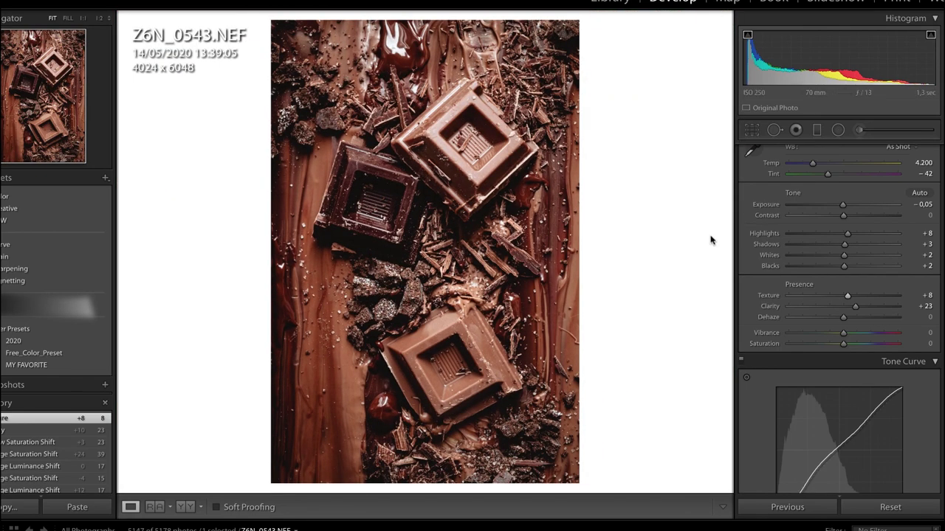
# Adjust Post-Crop Vignetting in Effects to Amount −16, Midpoint 46 and Roundness +25
pyautogui.scroll(-6, 767, 393)
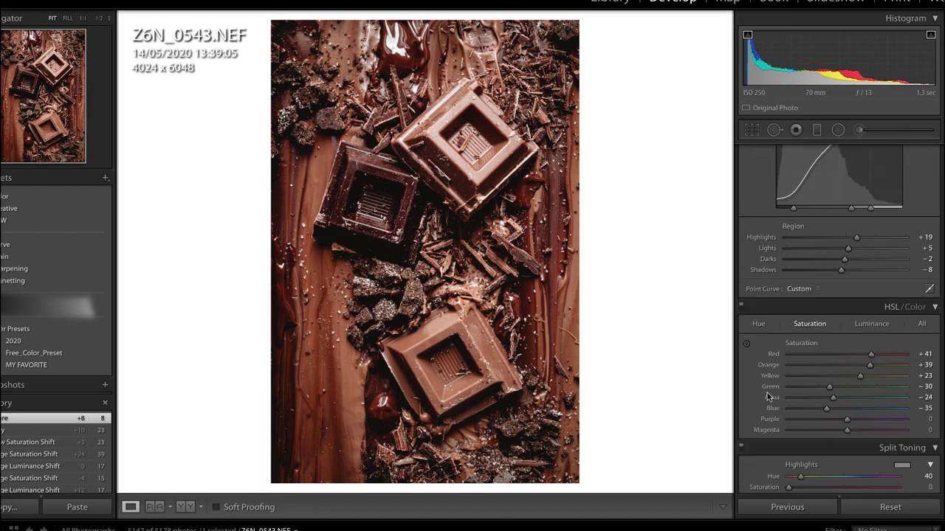
pyautogui.scroll(-8, 767, 393)
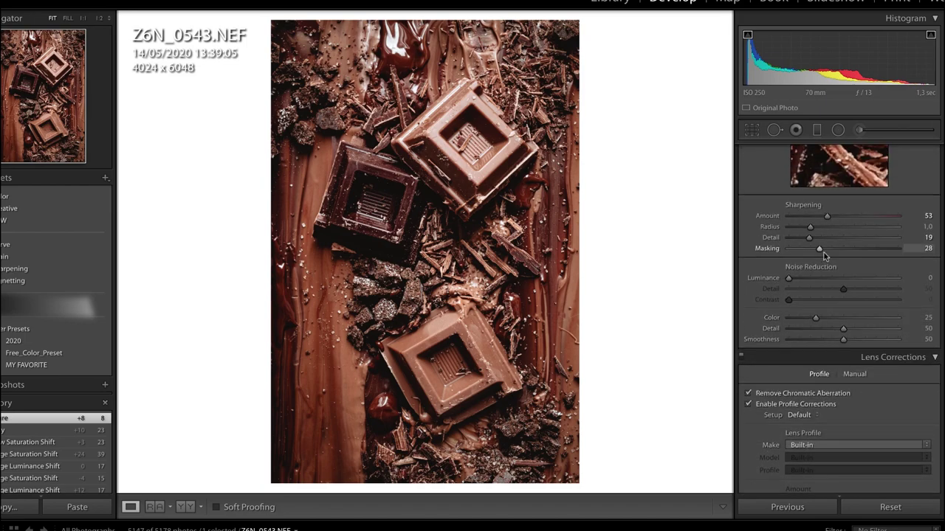
pyautogui.scroll(-5, 823, 253)
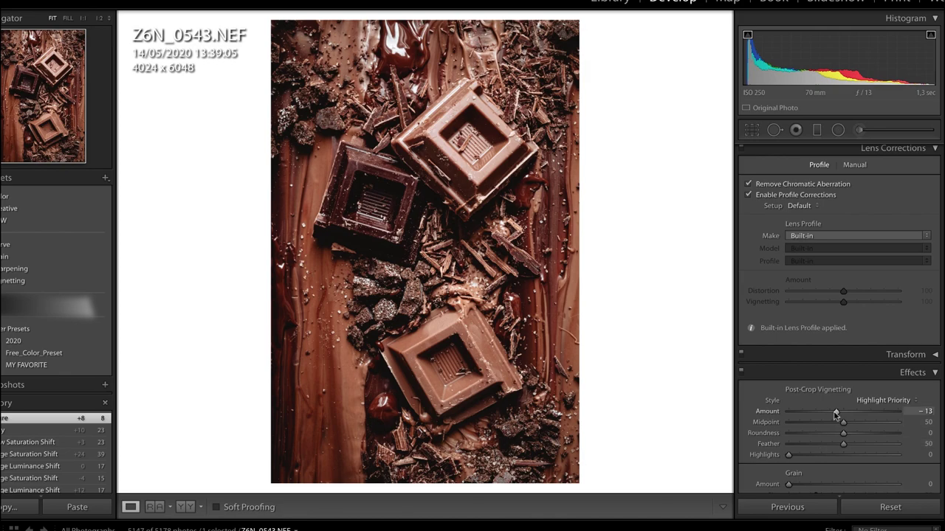
pyautogui.moveTo(834, 414); pyautogui.dragTo(856, 434)
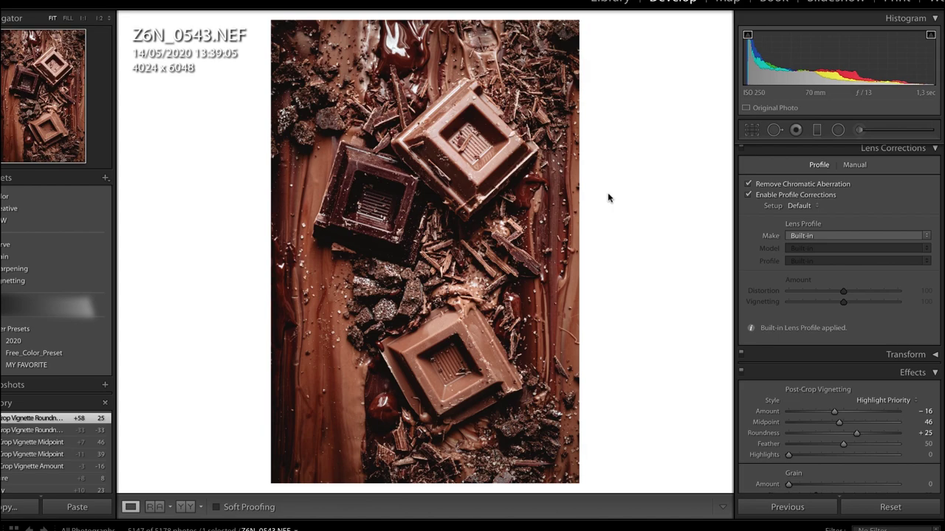
# Copy Z6N_0543's develop settings and paste them onto Z6N_0544
pyautogui.hotkey('ctrl', 'shift', 'c')
pyautogui.press('Return')
pyautogui.press('Right')
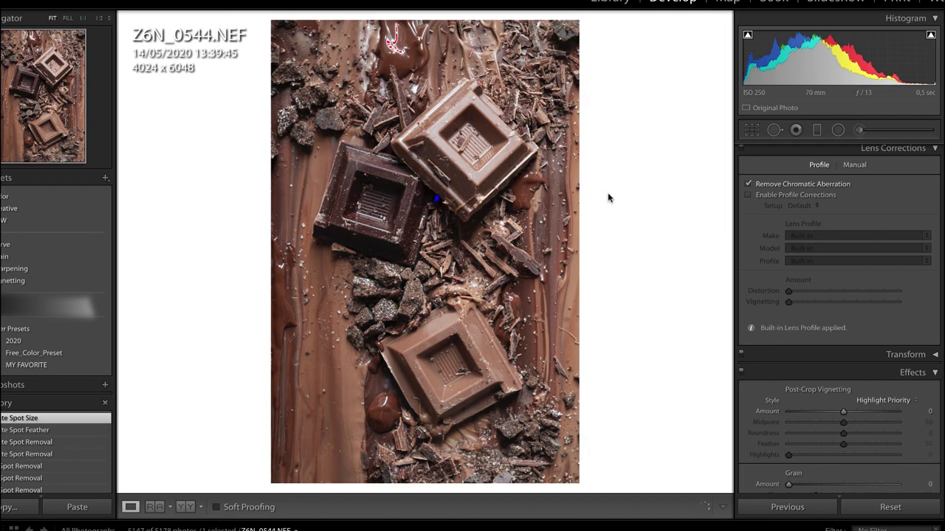
pyautogui.hotkey('ctrl', 'shift', 'v')
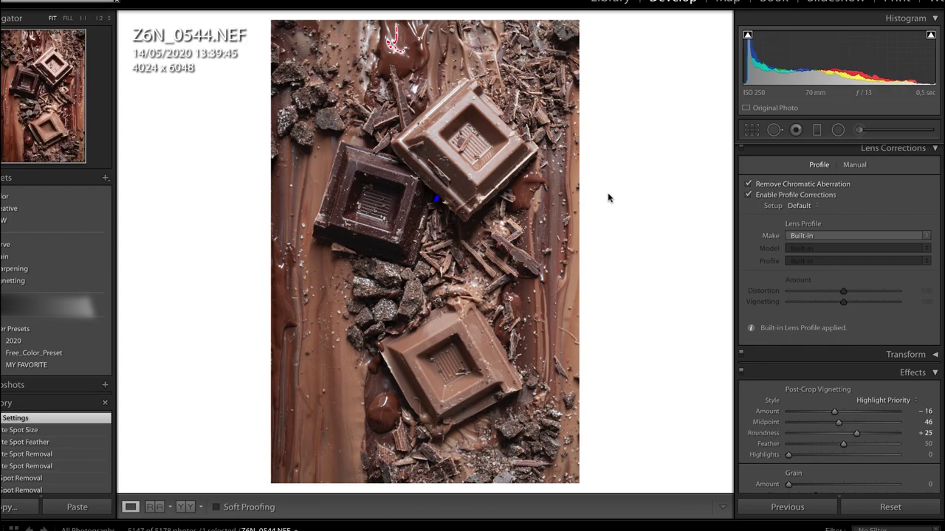
# Paste the settings onto Z6N_0548 and Z6N_0549, comparing in Reference View against Z6N_0543
pyautogui.press('Right')
pyautogui.press('Right')
pyautogui.press('Right')
pyautogui.press('Right')
pyautogui.click(154, 507)
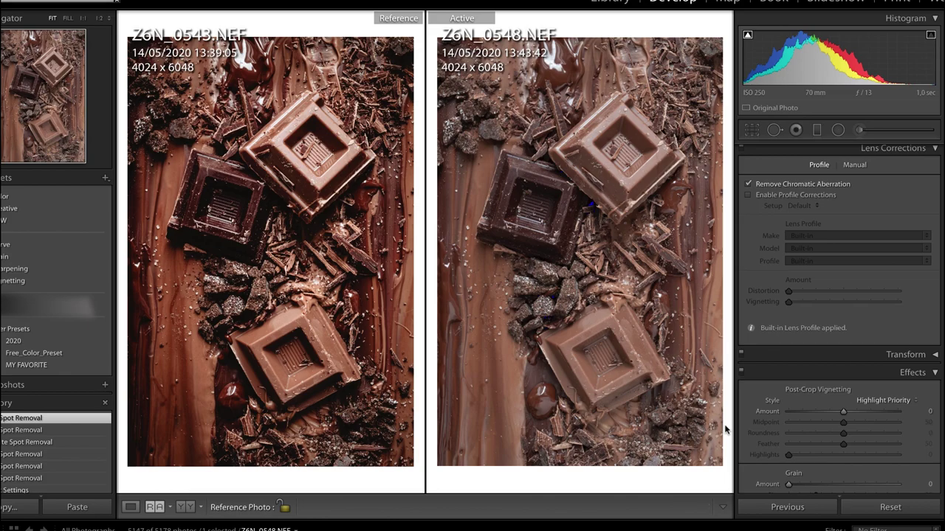
pyautogui.hotkey('ctrl', 'shift', 'v')
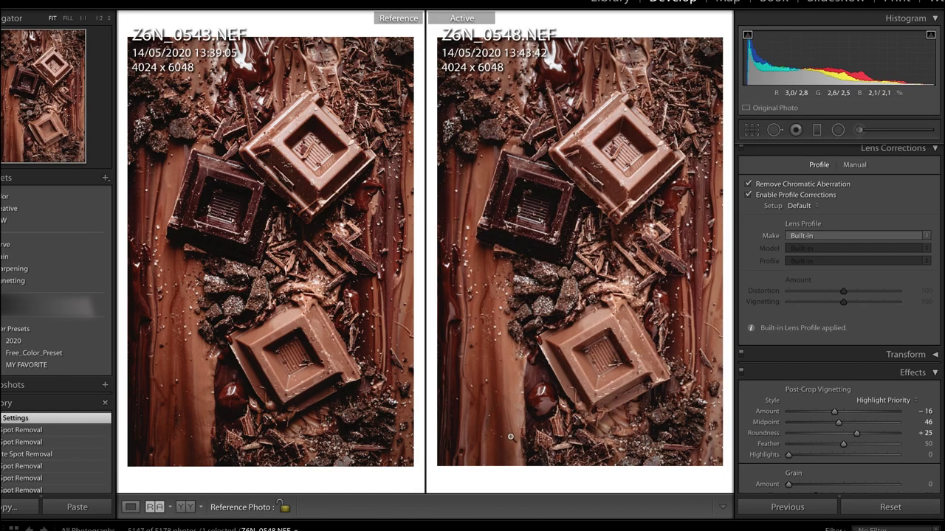
pyautogui.press('Right')
pyautogui.hotkey('ctrl', 'shift', 'v')
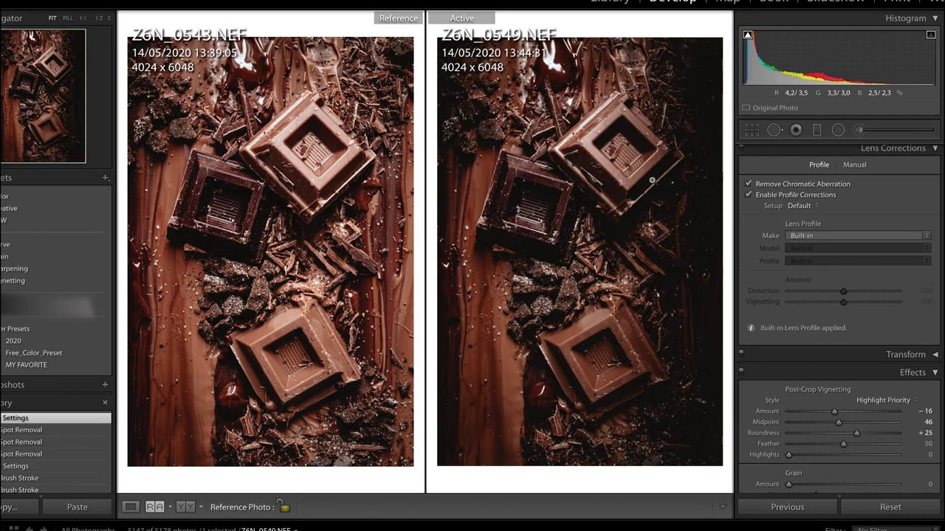
# Ease Z6N_0549's vignette to −4 with roundness 21 and draw a graduated filter
pyautogui.moveTo(835, 411)
pyautogui.mouseDown()
pyautogui.moveTo(831, 436)
pyautogui.moveTo(854, 436)
pyautogui.mouseUp()
pyautogui.press('m')
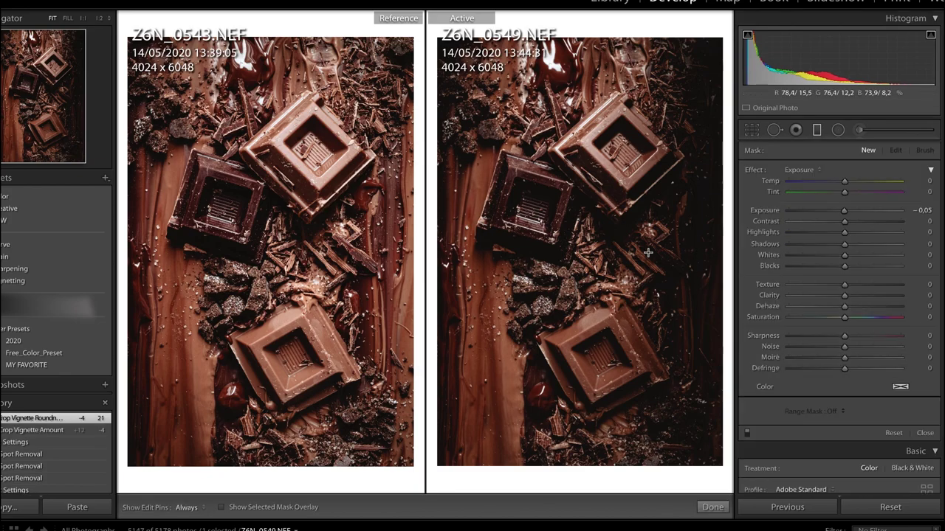
pyautogui.moveTo(649, 249)
pyautogui.mouseDown()
pyautogui.moveTo(690, 249)
pyautogui.moveTo(638, 248)
pyautogui.moveTo(659, 243)
pyautogui.mouseUp()
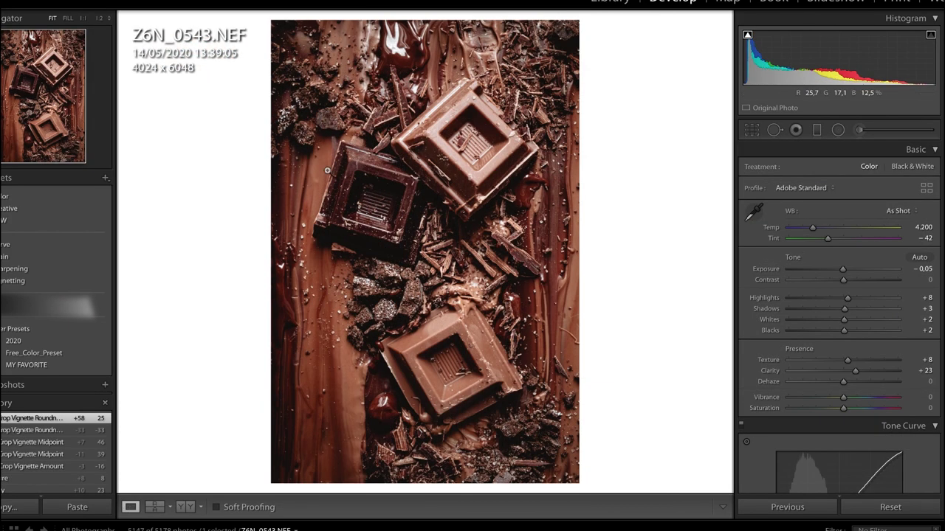